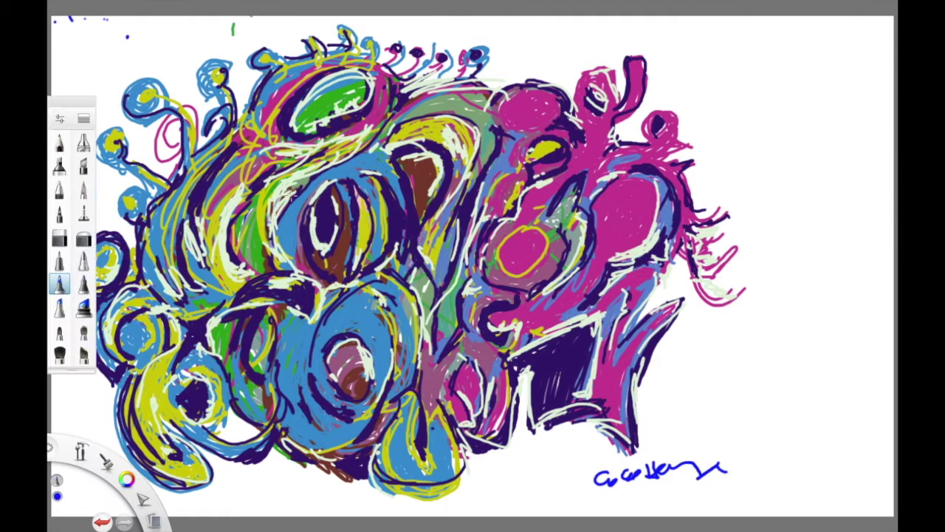
- Save the finished painting as a PNG image under the suggested file name
click(83, 191)
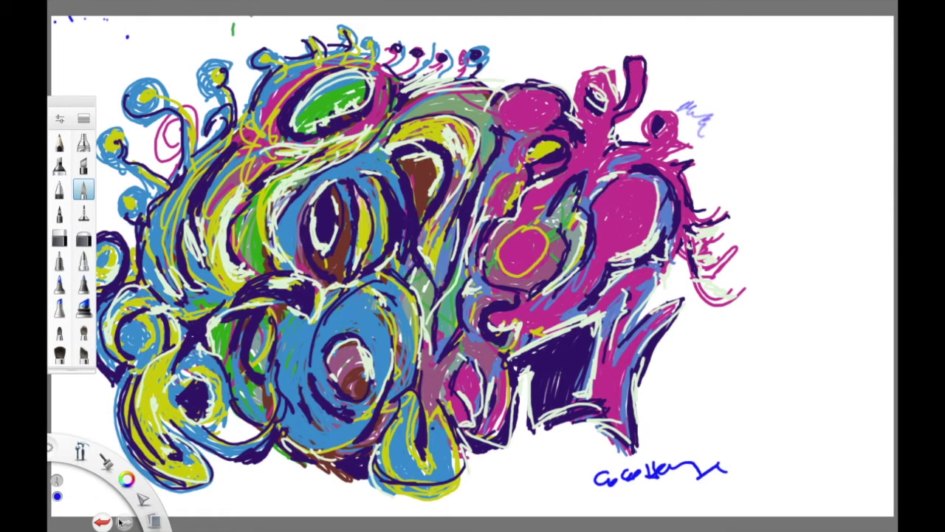
click(151, 494)
click(465, 437)
click(472, 460)
click(471, 48)
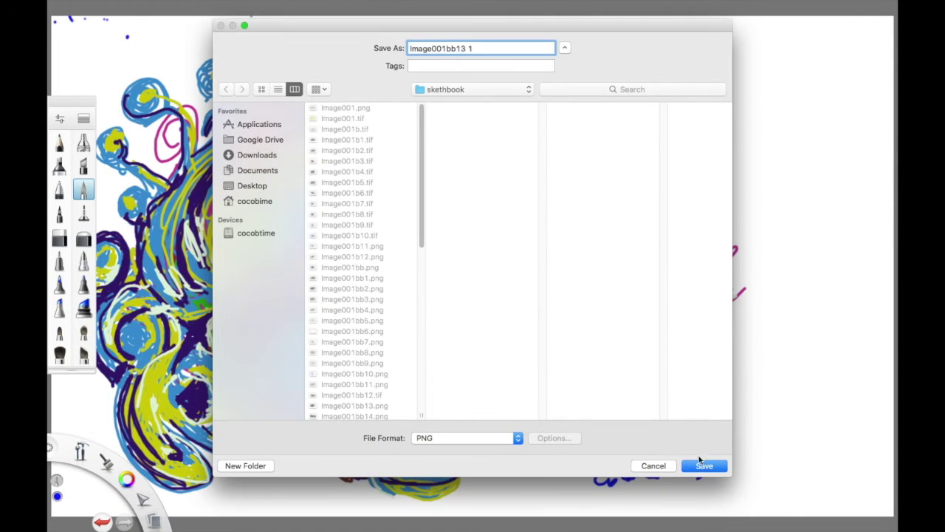
key(Return)
- Start a new blank sketch from the lagoon file menu
click(153, 520)
key(Escape)
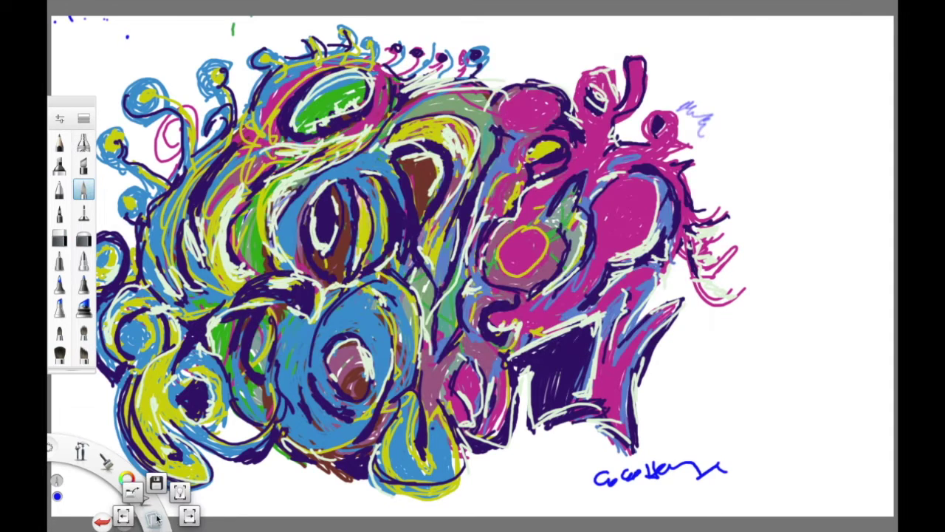
click(120, 521)
- Draw two blue pen strokes, then paint a soft blue curve with the airbrush
drag(344, 144, 333, 215)
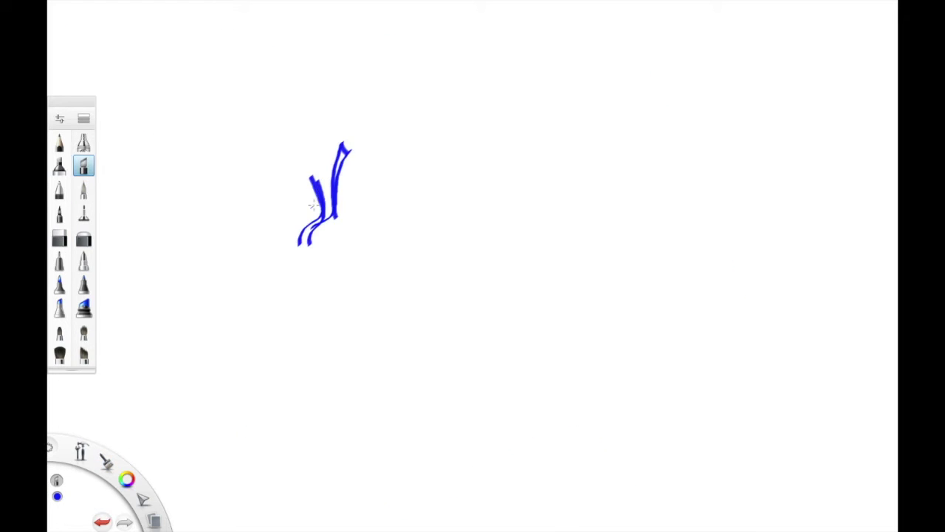
drag(276, 162, 275, 259)
click(60, 118)
click(83, 332)
drag(180, 211, 207, 253)
- Adjust the soft round brush size and raise its opacity to 54%
click(60, 118)
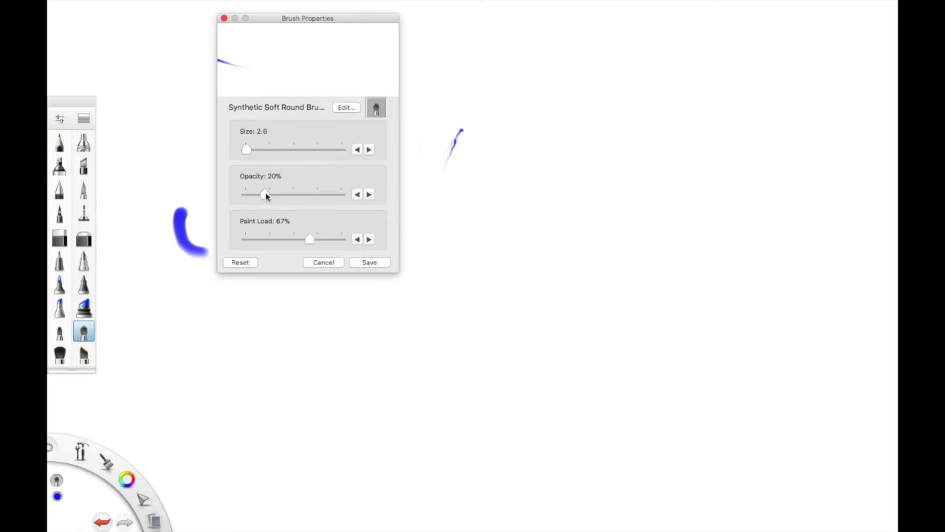
drag(247, 151, 251, 151)
drag(430, 114, 413, 255)
drag(251, 151, 249, 152)
- Paint tall, diagonal and horizontal blue strokes across the middle and left of the canvas
drag(462, 118, 414, 296)
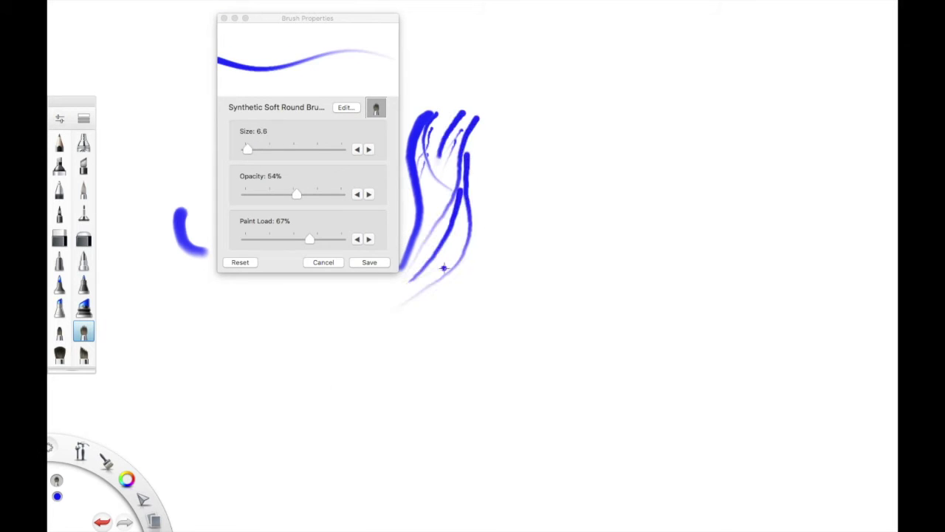
drag(499, 129, 398, 309)
drag(509, 258, 521, 193)
drag(425, 220, 562, 205)
drag(399, 299, 523, 170)
drag(254, 332, 413, 292)
drag(297, 348, 389, 332)
click(127, 478)
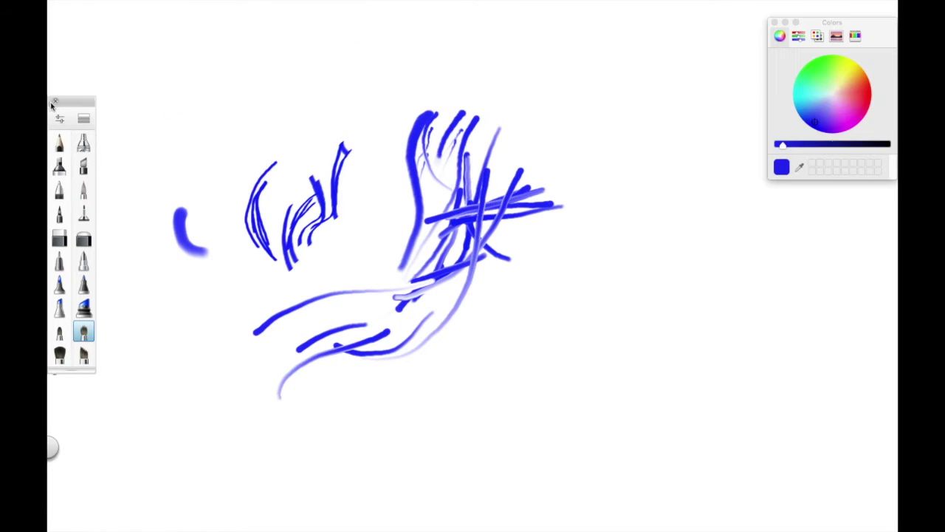
- Switch the paint colour to pink and draw pink strokes over the blue sketch
click(827, 15)
click(53, 17)
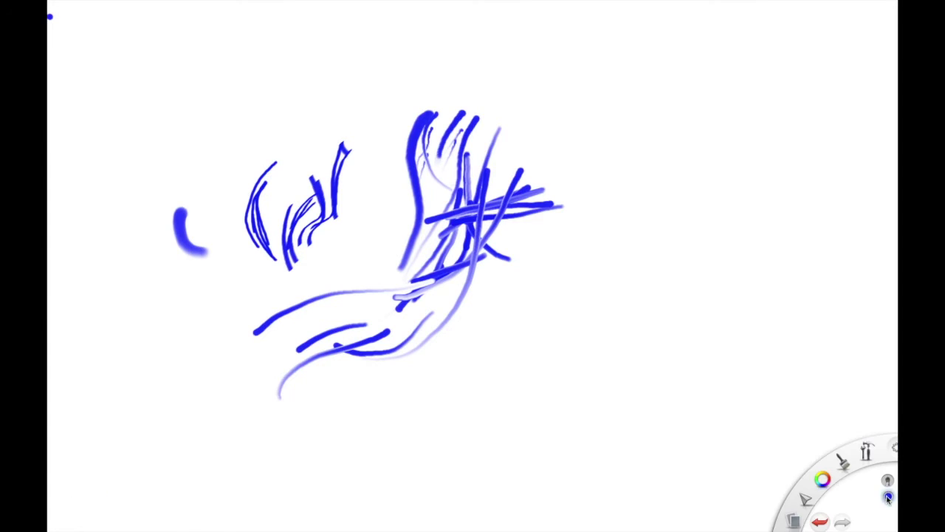
click(814, 492)
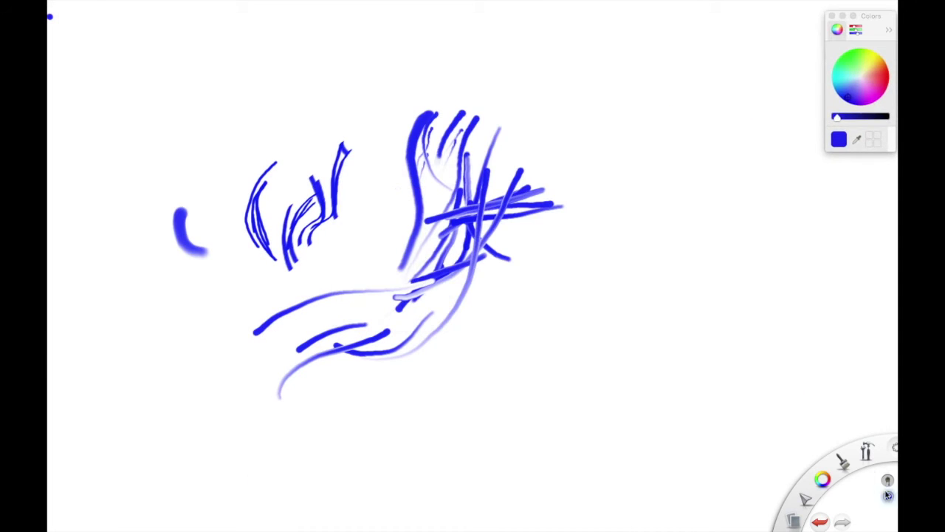
click(868, 83)
drag(508, 147, 487, 214)
drag(325, 174, 288, 288)
- Add pink sweeps and arcs along the blue strokes
drag(255, 325, 402, 277)
drag(375, 159, 303, 295)
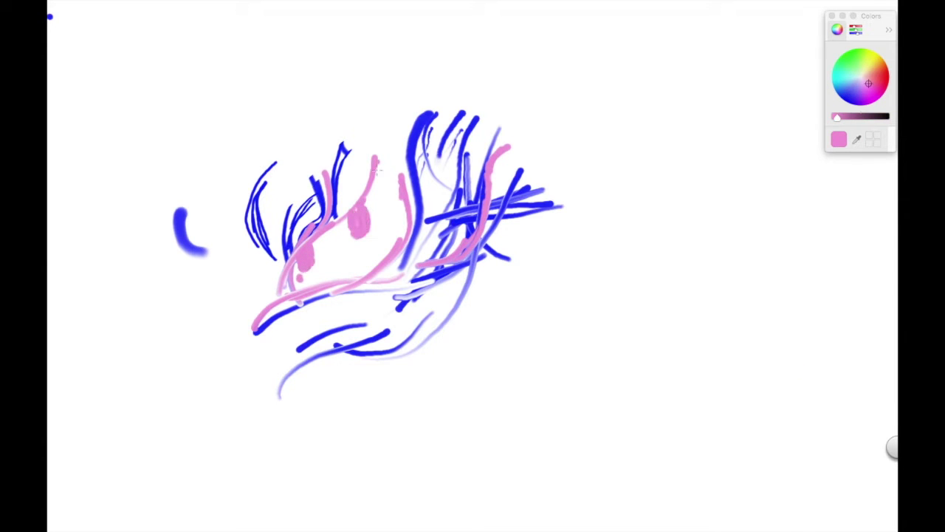
drag(417, 129, 332, 310)
drag(255, 347, 369, 288)
drag(355, 347, 517, 236)
mouse_move(561, 206)
mouse_down()
mouse_move(222, 259)
mouse_move(288, 41)
mouse_up()
- Outline the creature's top, right side and legs in pink
click(273, 71)
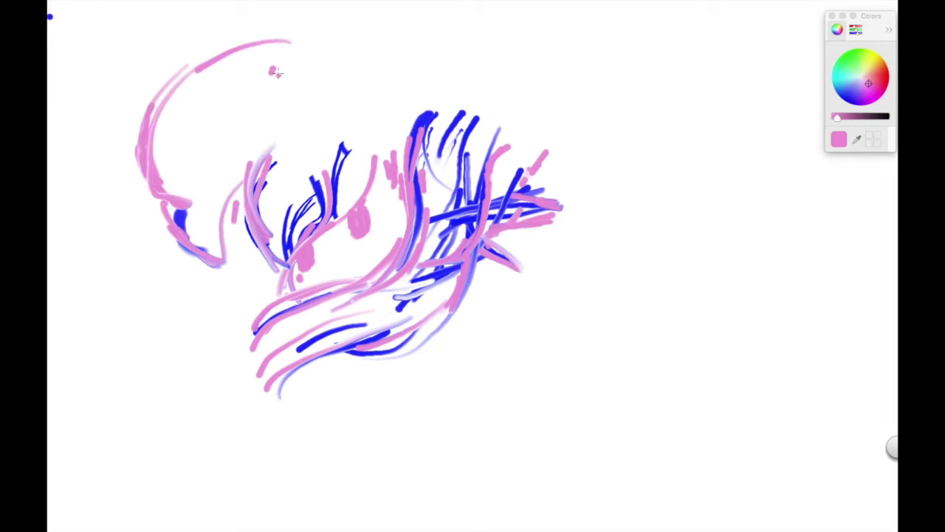
drag(266, 81, 421, 46)
drag(392, 71, 635, 214)
drag(509, 284, 532, 439)
drag(472, 266, 473, 443)
- Paint green strokes, loops and streaks through the middle and lower body
click(845, 64)
mouse_move(472, 200)
mouse_down()
mouse_move(490, 122)
mouse_move(435, 217)
mouse_move(275, 336)
mouse_up()
drag(362, 243, 391, 122)
drag(399, 169, 395, 105)
drag(354, 264, 299, 434)
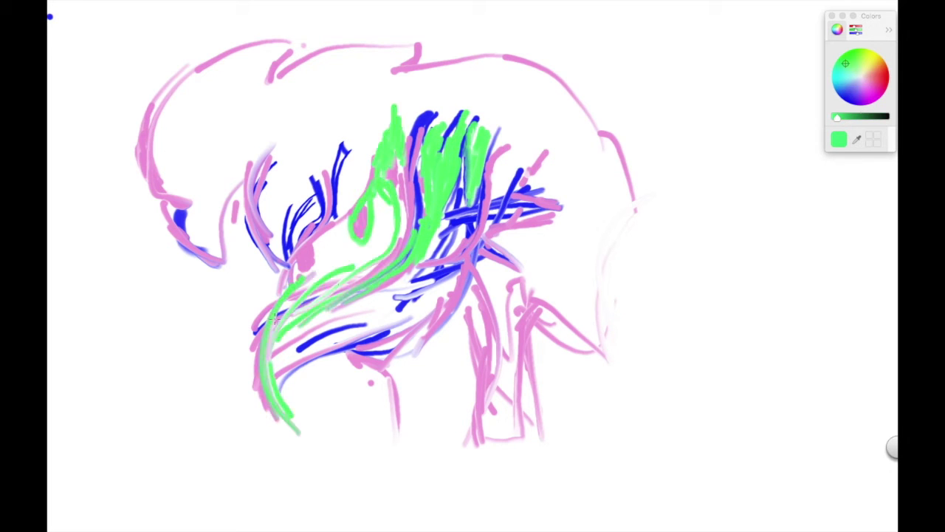
drag(480, 214, 296, 370)
drag(472, 251, 388, 454)
- Switch to red and paint diagonals, vertical hatching and a fan at top right
drag(503, 228, 436, 369)
drag(524, 206, 491, 332)
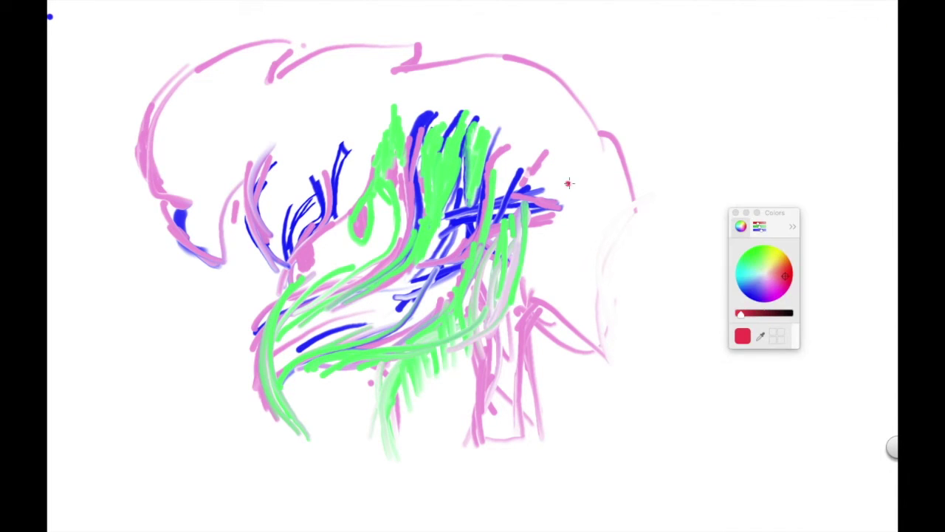
drag(567, 294, 362, 405)
drag(576, 181, 576, 292)
drag(572, 159, 628, 195)
drag(517, 155, 509, 273)
drag(247, 380, 413, 258)
- Add more red curves, hatching and long diagonals through the middle
drag(398, 214, 302, 281)
drag(354, 174, 322, 296)
mouse_move(421, 144)
mouse_down()
mouse_move(376, 236)
mouse_move(303, 321)
mouse_up()
drag(295, 166, 358, 269)
drag(236, 148, 255, 310)
drag(369, 173, 302, 406)
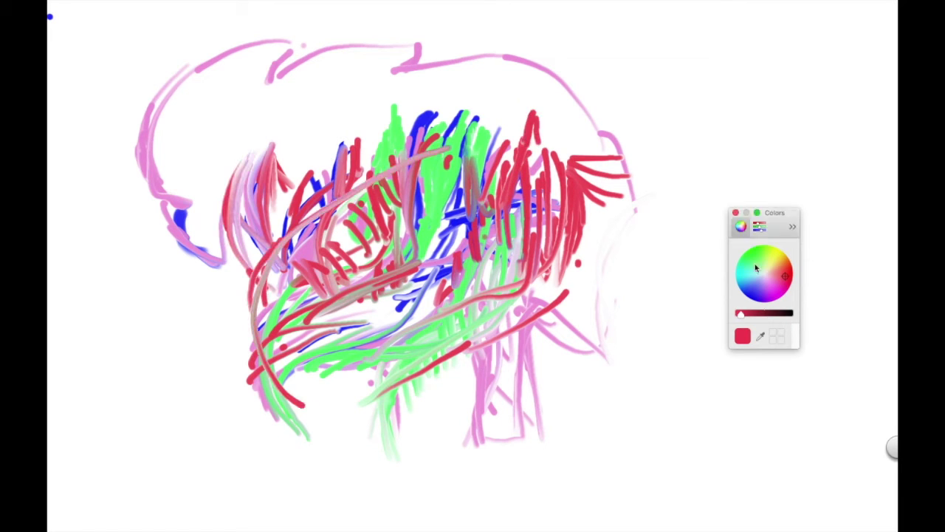
- Switch to yellow and paint loops, hatching and lines across the creature
click(772, 255)
drag(569, 295, 480, 335)
drag(414, 288, 273, 362)
drag(421, 266, 339, 333)
drag(398, 155, 273, 244)
mouse_move(354, 74)
mouse_down()
mouse_move(302, 138)
mouse_move(244, 339)
mouse_up()
drag(336, 152, 228, 325)
drag(414, 81, 613, 141)
- Switch to light blue and paint strokes over the centre-right red, green and yellow
drag(428, 347, 427, 421)
click(755, 279)
drag(509, 236, 524, 402)
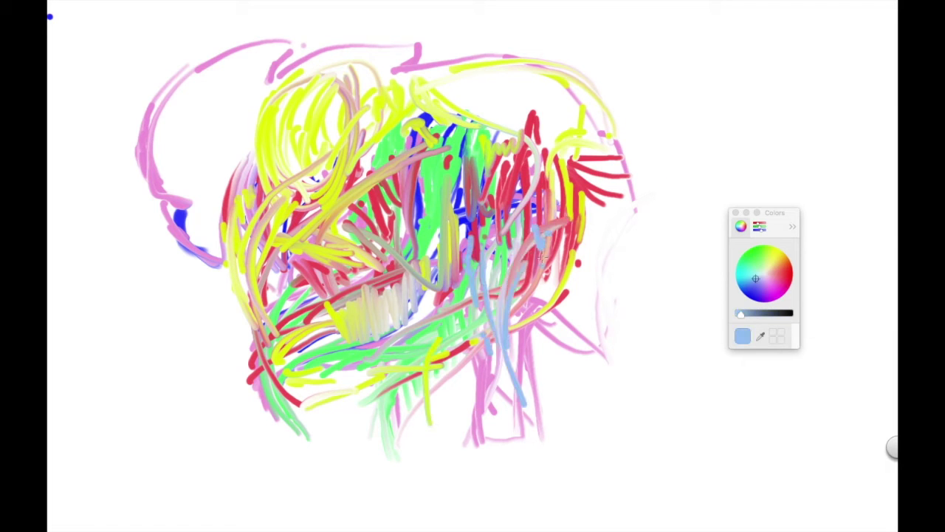
drag(537, 230, 384, 347)
drag(473, 295, 432, 207)
drag(458, 177, 495, 332)
drag(561, 192, 510, 251)
mouse_move(583, 162)
mouse_down()
mouse_move(517, 355)
mouse_move(565, 347)
mouse_move(526, 451)
mouse_up()
- Cover the lower body and centre-left with light-blue strokes
mouse_move(487, 317)
mouse_down()
mouse_move(491, 452)
mouse_move(393, 423)
mouse_up()
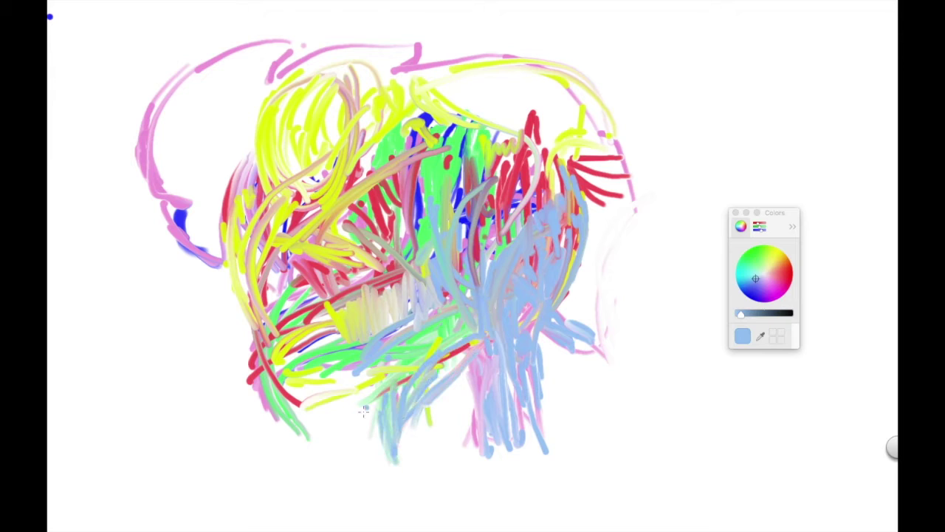
drag(392, 369, 361, 443)
drag(418, 343, 306, 395)
drag(424, 273, 336, 324)
drag(384, 184, 288, 258)
mouse_move(377, 192)
mouse_down()
mouse_move(375, 273)
mouse_move(329, 344)
mouse_up()
drag(299, 258, 255, 392)
drag(244, 207, 222, 325)
- Trace light blue along the left curve and top outline, covering upper areas
drag(265, 195, 236, 251)
drag(343, 148, 251, 192)
mouse_move(340, 110)
mouse_down()
mouse_move(285, 195)
mouse_move(262, 184)
mouse_up()
drag(141, 118, 221, 262)
drag(214, 140, 310, 45)
mouse_move(270, 45)
mouse_down()
mouse_move(517, 67)
mouse_move(561, 118)
mouse_up()
drag(535, 118, 649, 210)
mouse_move(509, 140)
mouse_down()
mouse_move(465, 325)
mouse_move(362, 184)
mouse_up()
- Add light-blue streaks down the left edge, then dab red near the lower left
drag(369, 66, 295, 170)
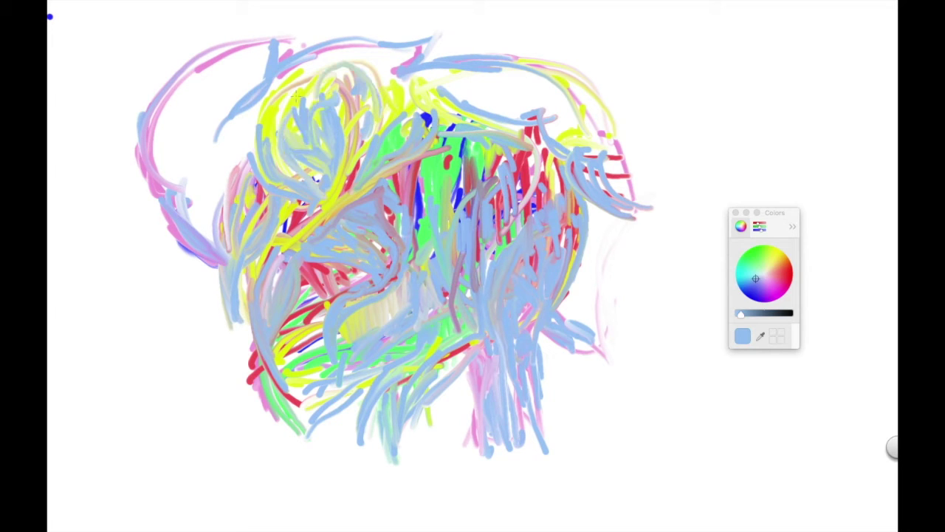
drag(210, 152, 177, 251)
drag(200, 192, 229, 413)
drag(221, 273, 295, 458)
drag(207, 236, 177, 384)
click(786, 271)
drag(229, 333, 230, 344)
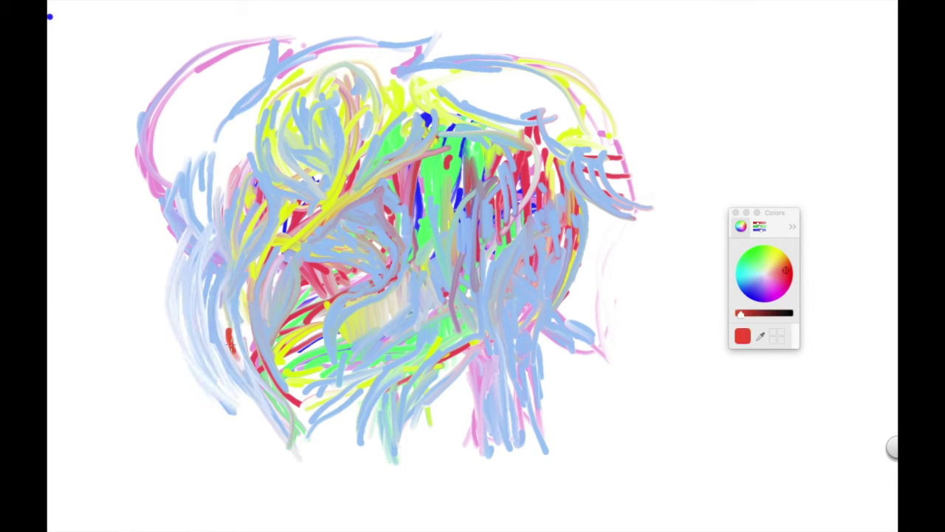
- Paint long red streaks down the creature's left side
drag(244, 288, 288, 410)
drag(281, 258, 317, 450)
drag(199, 303, 258, 443)
drag(177, 243, 237, 421)
drag(222, 137, 214, 222)
drag(258, 103, 214, 284)
- Build thick red flame shapes at the upper left
drag(251, 155, 236, 262)
drag(181, 181, 206, 288)
drag(229, 111, 217, 199)
drag(274, 159, 243, 266)
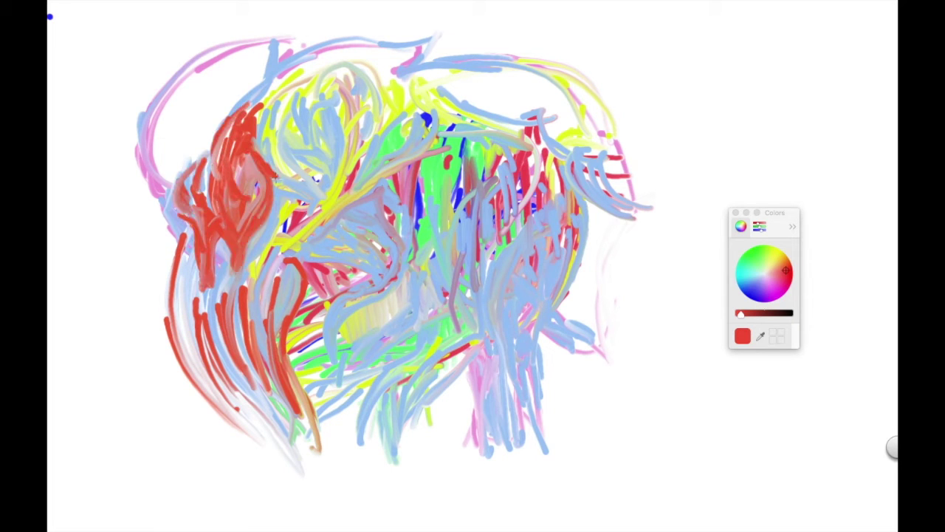
- Extend red strokes across the top and along the upper-right arc
drag(311, 110, 288, 192)
drag(340, 96, 295, 177)
drag(329, 70, 369, 184)
drag(303, 236, 429, 118)
mouse_move(543, 144)
mouse_down()
mouse_move(453, 112)
mouse_move(546, 130)
mouse_up()
drag(398, 81, 542, 111)
- Add red strokes down through the centre and the lower-left edge
mouse_move(428, 118)
mouse_down()
mouse_move(317, 221)
mouse_move(325, 266)
mouse_up()
mouse_move(384, 211)
mouse_down()
mouse_move(370, 377)
mouse_move(395, 382)
mouse_move(410, 405)
mouse_up()
drag(324, 259, 318, 442)
mouse_move(181, 232)
mouse_down()
mouse_move(259, 466)
mouse_move(133, 425)
mouse_up()
drag(148, 201, 185, 443)
drag(147, 258, 251, 458)
- Switch to green and paint green streaks along the lower left
click(748, 251)
drag(177, 251, 185, 391)
drag(140, 192, 185, 273)
drag(163, 288, 140, 210)
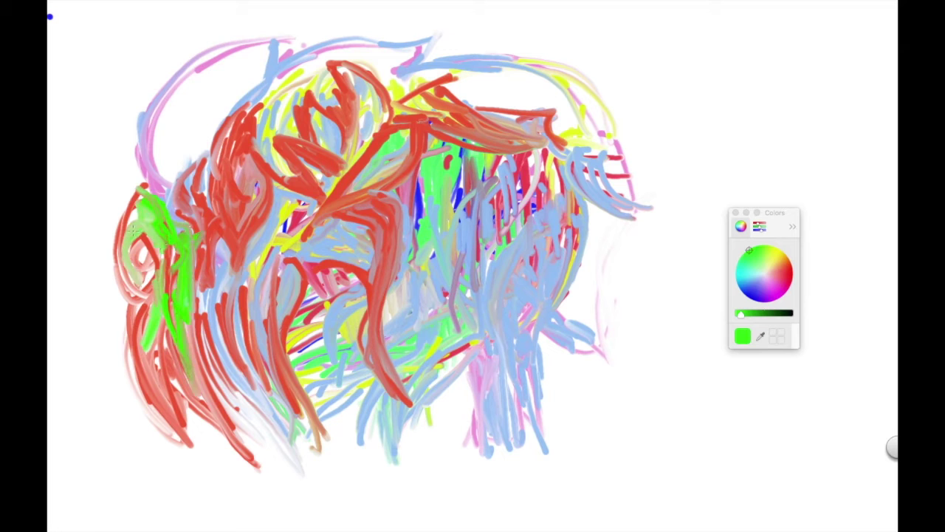
drag(140, 244, 181, 443)
drag(129, 317, 148, 402)
drag(170, 324, 217, 432)
- Sweep large green arcs and strokes over the upper left
drag(155, 336, 214, 472)
mouse_move(148, 185)
mouse_down()
mouse_move(129, 296)
mouse_move(303, 26)
mouse_up()
drag(137, 148, 222, 203)
drag(184, 174, 273, 63)
drag(244, 104, 202, 128)
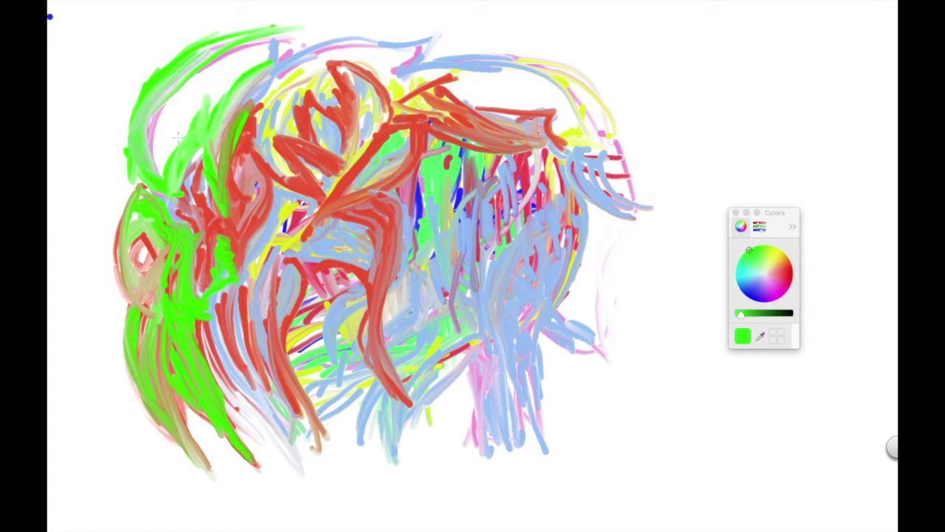
drag(243, 67, 155, 199)
drag(177, 44, 126, 221)
- Switch to blue-purple and paint strokes through the left-centre and lower centre
click(756, 287)
mouse_move(266, 170)
mouse_down()
mouse_move(217, 310)
mouse_move(229, 415)
mouse_move(269, 476)
mouse_up()
drag(222, 355, 274, 155)
mouse_move(265, 192)
mouse_down()
mouse_move(369, 218)
mouse_move(365, 247)
mouse_move(310, 273)
mouse_up()
drag(303, 285, 306, 395)
drag(325, 328, 340, 435)
drag(310, 284, 292, 391)
drag(329, 310, 347, 388)
drag(347, 387, 359, 317)
- Paint blue-purple strokes and horizontal lines across the right side
mouse_move(409, 302)
mouse_down()
mouse_move(443, 384)
mouse_move(487, 258)
mouse_up()
mouse_move(480, 288)
mouse_down()
mouse_move(554, 185)
mouse_move(650, 214)
mouse_up()
drag(591, 237, 591, 347)
mouse_move(473, 339)
mouse_down()
mouse_move(464, 359)
mouse_move(377, 432)
mouse_up()
drag(539, 355, 650, 369)
drag(536, 402, 639, 417)
- Outline the left side, top and bottom in blue-purple
mouse_move(130, 192)
mouse_down()
mouse_move(111, 303)
mouse_move(192, 469)
mouse_up()
drag(133, 88, 347, 30)
drag(245, 373, 307, 498)
drag(325, 403, 347, 469)
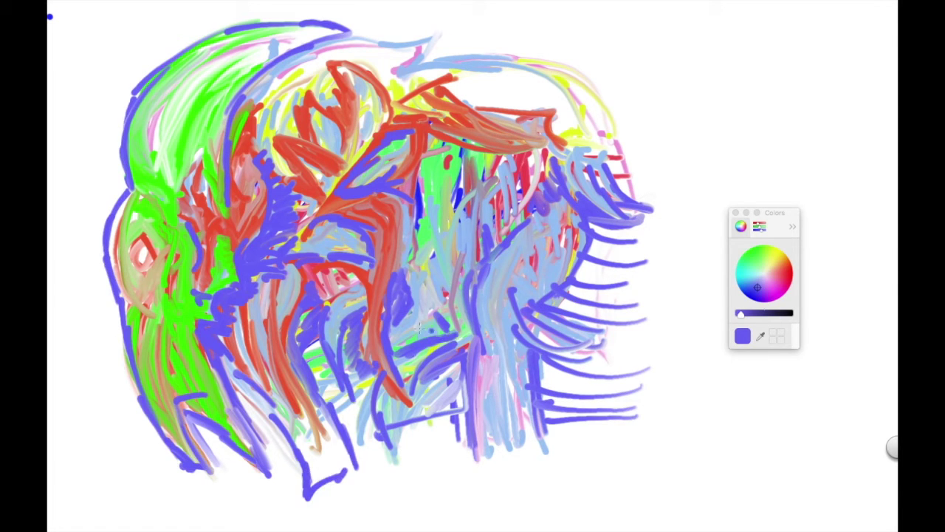
drag(395, 302, 461, 454)
drag(451, 461, 553, 443)
drag(355, 365, 369, 317)
- Draw blue-purple contours for the head, eye and top edge
mouse_move(402, 71)
mouse_down()
mouse_move(579, 82)
mouse_move(671, 230)
mouse_up()
drag(642, 272, 660, 376)
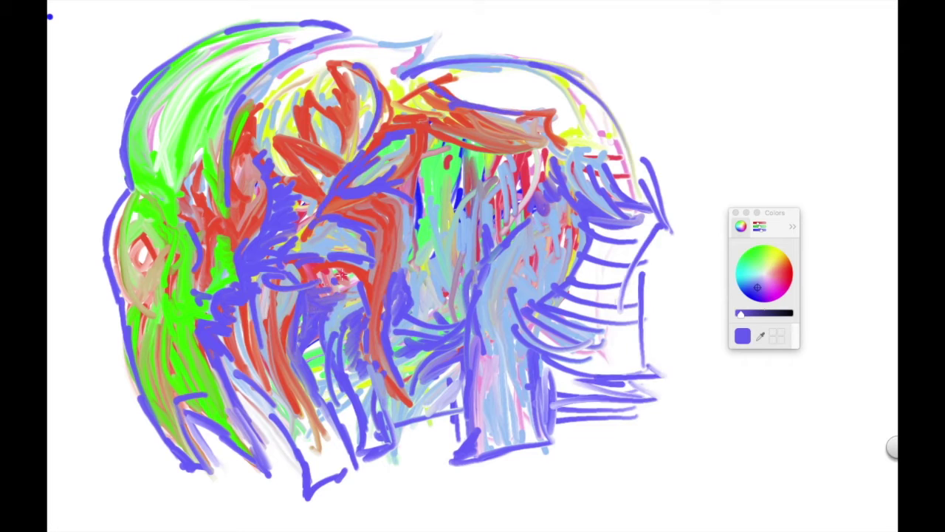
drag(147, 243, 140, 265)
drag(269, 74, 451, 33)
drag(421, 156, 539, 244)
drag(443, 284, 434, 317)
- Switch to magenta and paint strokes through the centre and lower left
click(747, 267)
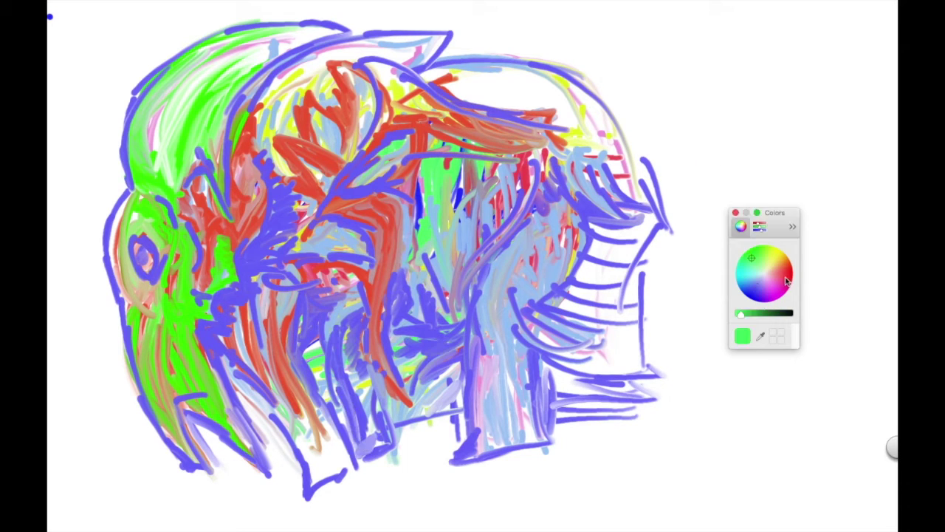
click(775, 289)
drag(528, 211, 480, 361)
drag(406, 196, 399, 373)
drag(347, 229, 362, 432)
drag(299, 340, 325, 472)
drag(248, 382, 318, 464)
drag(299, 413, 315, 457)
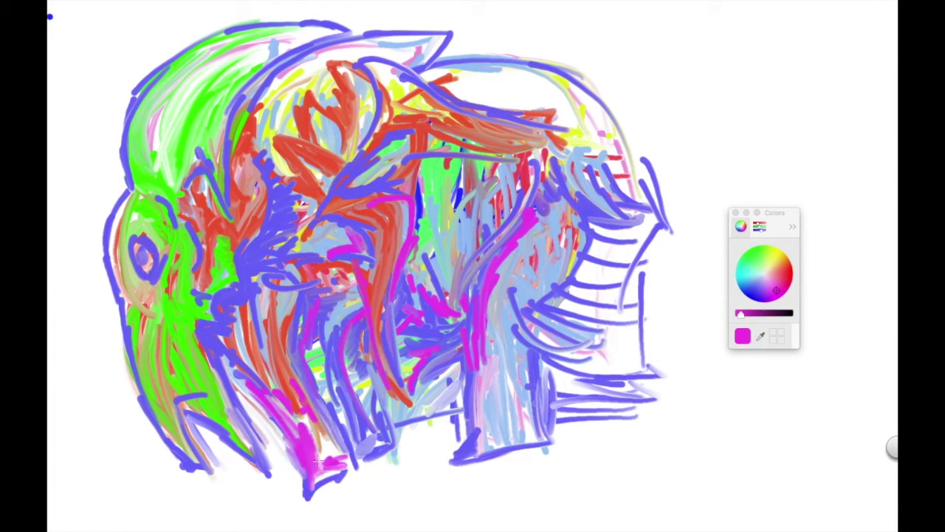
- Trace the top contour and right edge in magenta
drag(265, 296, 229, 384)
drag(296, 147, 303, 281)
drag(266, 104, 443, 37)
mouse_move(417, 70)
mouse_down()
mouse_move(546, 82)
mouse_move(628, 170)
mouse_up()
drag(643, 168, 661, 205)
- Hatch dense magenta strokes over the right-hand blue lines
drag(622, 257, 568, 391)
mouse_move(613, 281)
mouse_down()
mouse_move(650, 191)
mouse_move(572, 391)
mouse_move(673, 441)
mouse_up()
drag(620, 325, 665, 436)
drag(480, 173, 451, 295)
drag(450, 369, 458, 458)
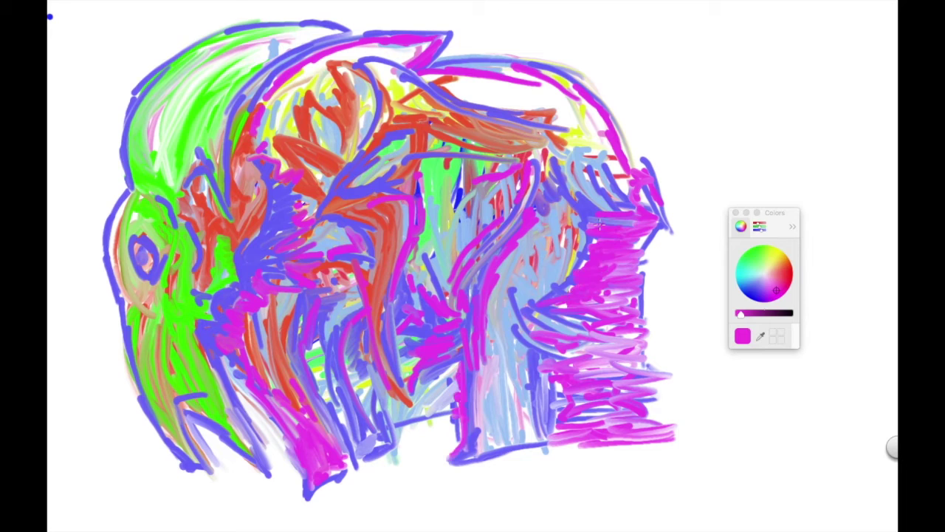
- Pick dark slate blue and draw dark outlines along the top and legs
drag(664, 443, 539, 413)
click(750, 282)
drag(427, 80, 584, 74)
drag(539, 354, 520, 436)
drag(318, 384, 347, 480)
drag(369, 336, 399, 451)
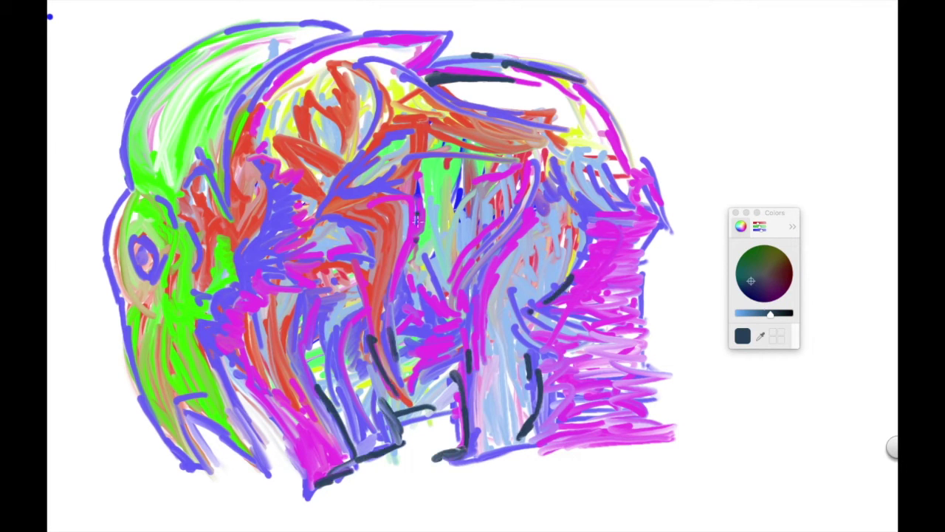
- Draw dark slate outlines across the left, centre and upper-centre of the creature
drag(413, 214, 406, 292)
drag(222, 361, 266, 458)
drag(251, 310, 384, 384)
drag(413, 148, 384, 413)
drag(361, 155, 569, 133)
drag(236, 207, 369, 59)
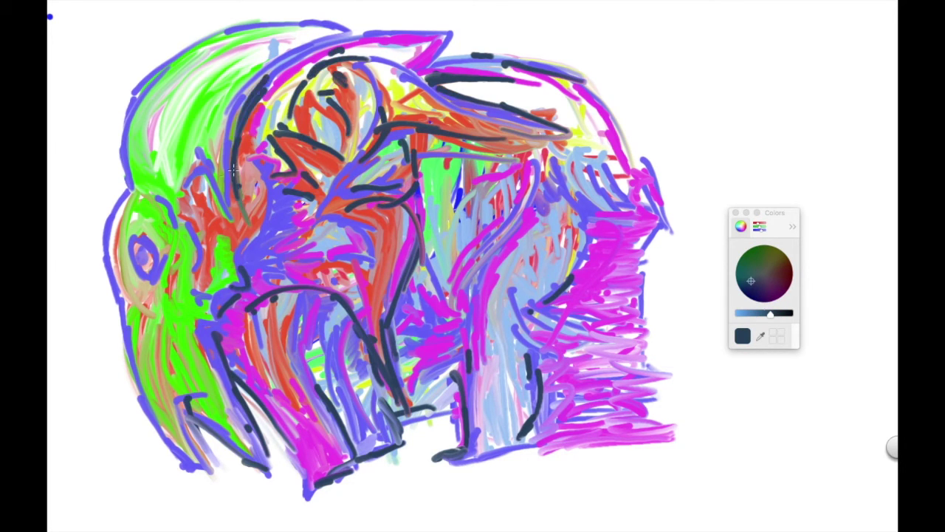
drag(181, 184, 443, 33)
- Outline the right side, right legs and lower-centre legs in dark slate
drag(436, 44, 672, 265)
drag(660, 204, 687, 424)
mouse_move(550, 314)
mouse_down()
mouse_move(469, 461)
mouse_move(687, 429)
mouse_up()
drag(635, 237, 672, 428)
drag(595, 311, 561, 432)
mouse_move(661, 185)
mouse_down()
mouse_move(568, 284)
mouse_move(528, 443)
mouse_up()
drag(392, 318, 454, 402)
drag(369, 365, 317, 478)
drag(339, 358, 229, 493)
- Outline the trunk, eye, top of the head and lower legs in dark slate
drag(111, 218, 203, 469)
drag(133, 243, 163, 258)
drag(118, 222, 273, 13)
drag(206, 173, 347, 26)
drag(155, 200, 203, 284)
drag(221, 347, 265, 443)
drag(274, 166, 214, 299)
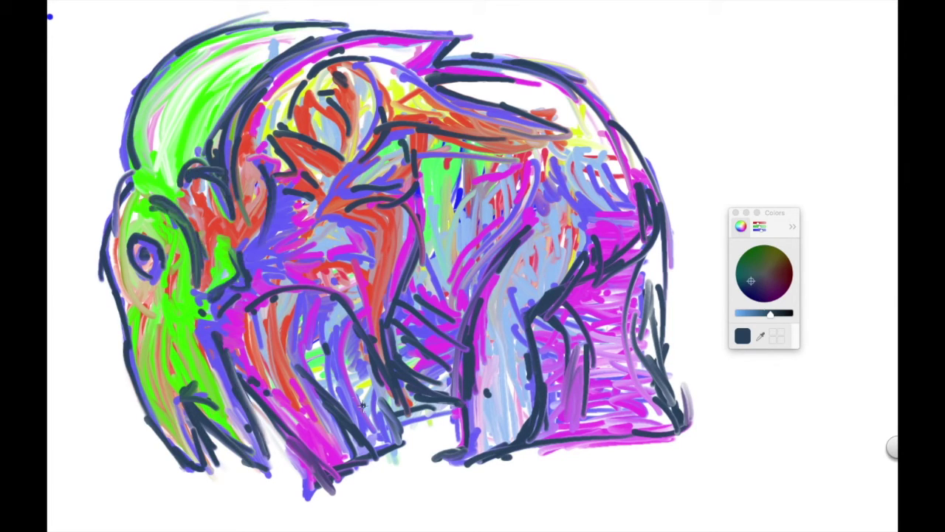
drag(351, 353, 398, 421)
drag(328, 306, 310, 376)
mouse_move(461, 325)
mouse_down()
mouse_move(332, 413)
mouse_move(262, 491)
mouse_up()
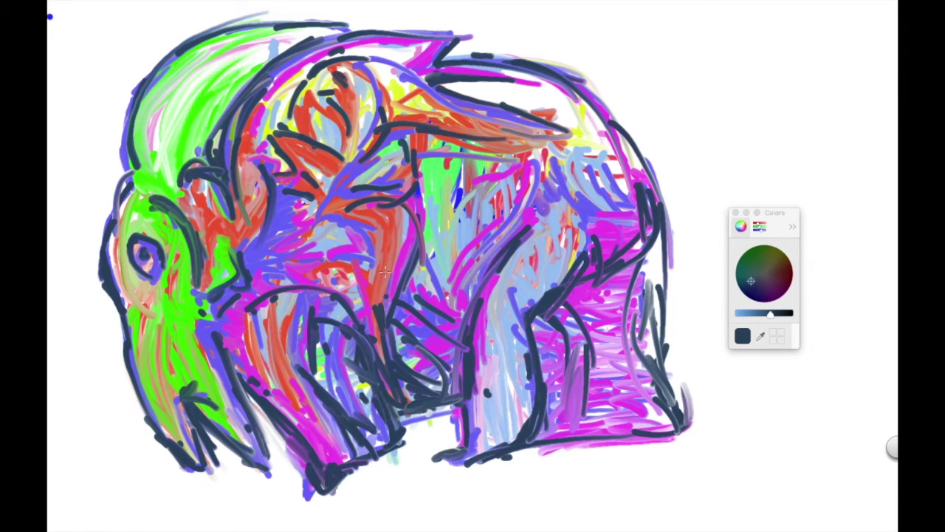
- Add dark body curves, back contour, mid-body folds and lines near the eye
drag(465, 237, 447, 308)
drag(535, 166, 484, 258)
drag(543, 78, 649, 218)
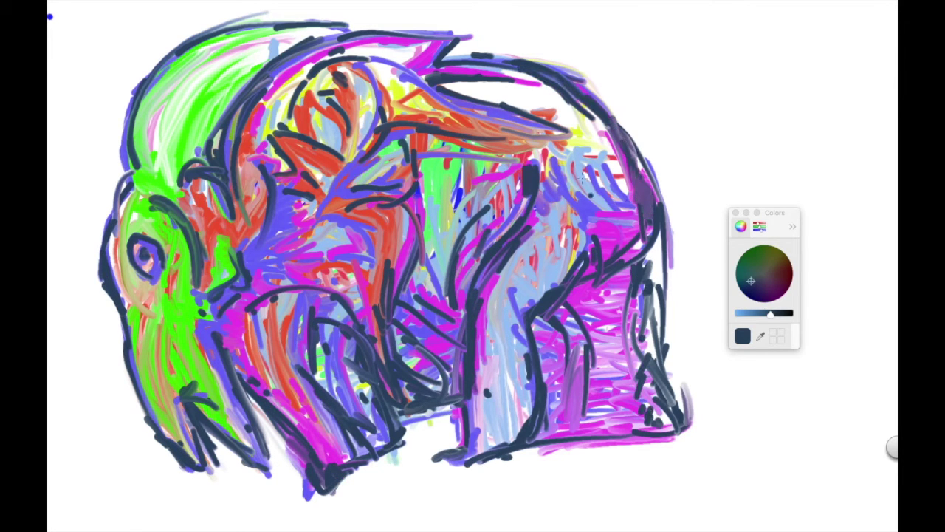
drag(443, 210, 417, 303)
drag(564, 133, 417, 173)
drag(351, 170, 310, 232)
drag(373, 195, 292, 281)
drag(229, 244, 251, 288)
- Switch to pale yellow and highlight the upper-right back
click(769, 262)
drag(771, 313, 737, 313)
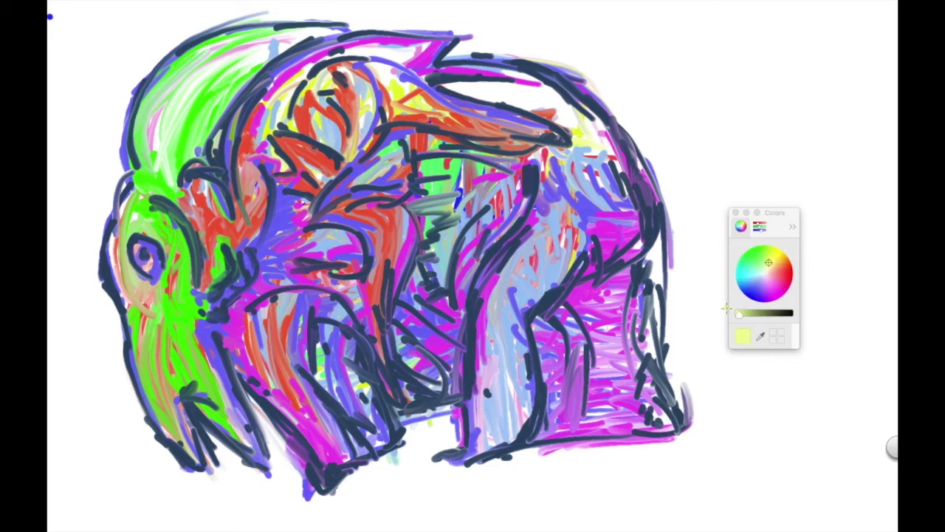
drag(458, 81, 554, 111)
drag(487, 67, 613, 177)
drag(451, 66, 574, 130)
drag(479, 151, 649, 196)
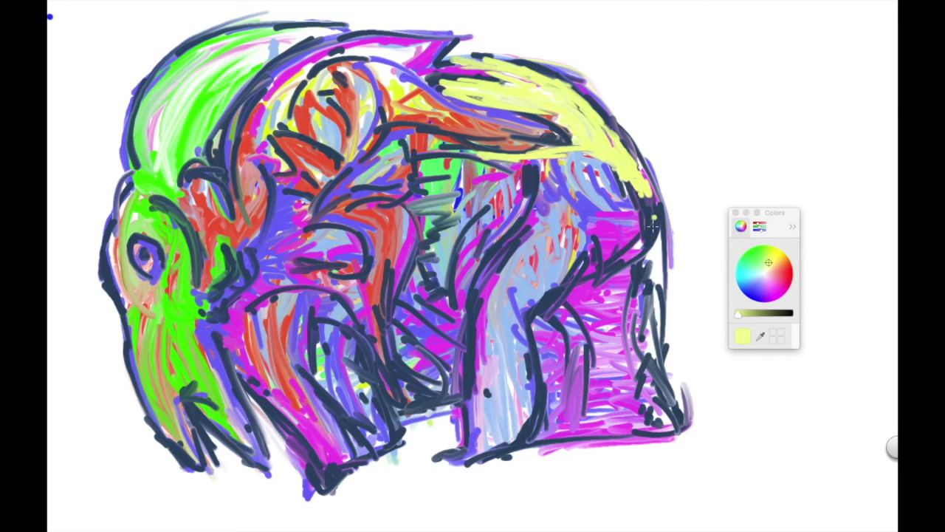
- Add pale yellow highlights to the front legs, belly and lower-left legs
mouse_move(580, 255)
mouse_down()
mouse_move(521, 413)
mouse_move(470, 449)
mouse_up()
drag(487, 295, 476, 443)
drag(502, 274, 476, 410)
drag(373, 354, 302, 465)
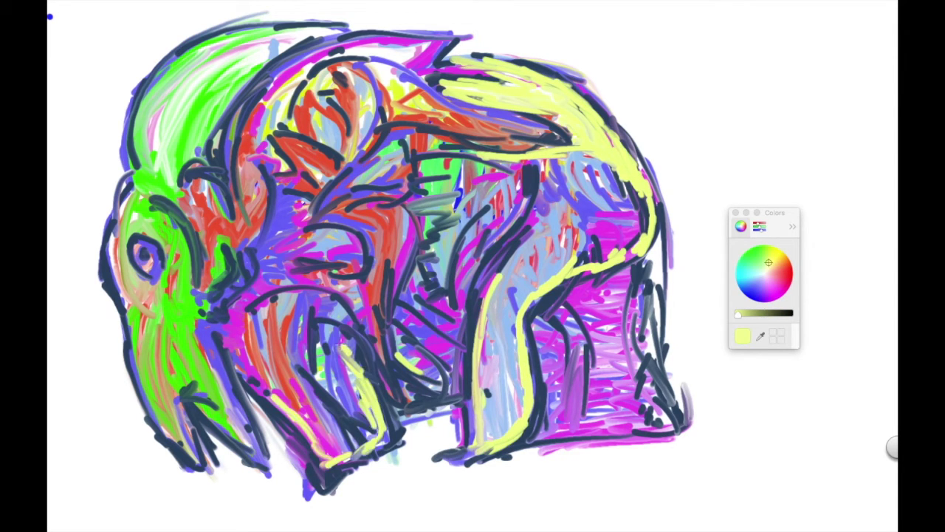
drag(325, 318, 459, 353)
drag(303, 355, 214, 454)
drag(195, 399, 155, 461)
- Highlight the face, trunk edge, head top, ear loop and mouth in yellow
drag(133, 199, 107, 361)
drag(129, 333, 170, 428)
drag(133, 170, 244, 41)
mouse_move(340, 29)
mouse_down()
mouse_move(219, 128)
mouse_move(413, 63)
mouse_up()
drag(258, 111, 488, 66)
drag(369, 77, 325, 222)
drag(369, 214, 273, 288)
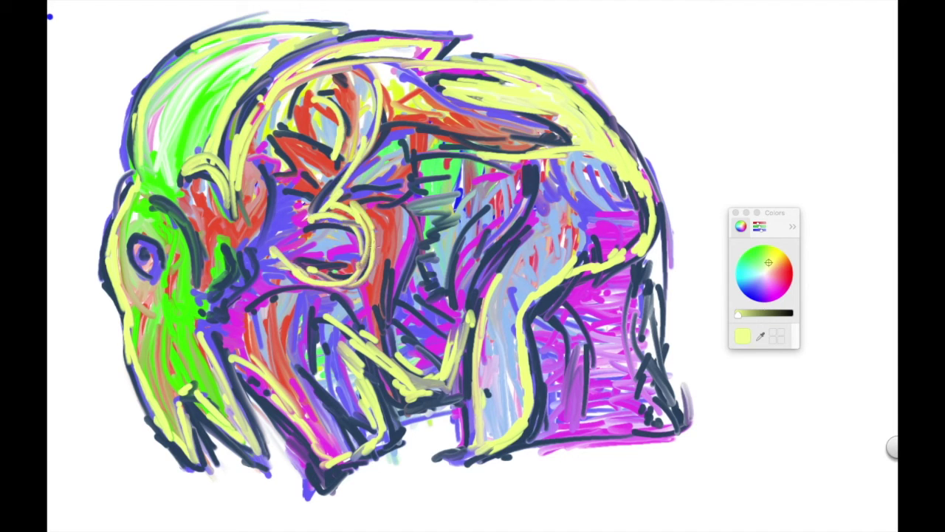
drag(243, 259, 266, 172)
- Add final yellow highlights along the back and front leg
mouse_move(384, 111)
mouse_down()
mouse_move(554, 144)
mouse_move(454, 303)
mouse_up()
drag(414, 173, 510, 162)
drag(649, 211, 576, 277)
click(750, 281)
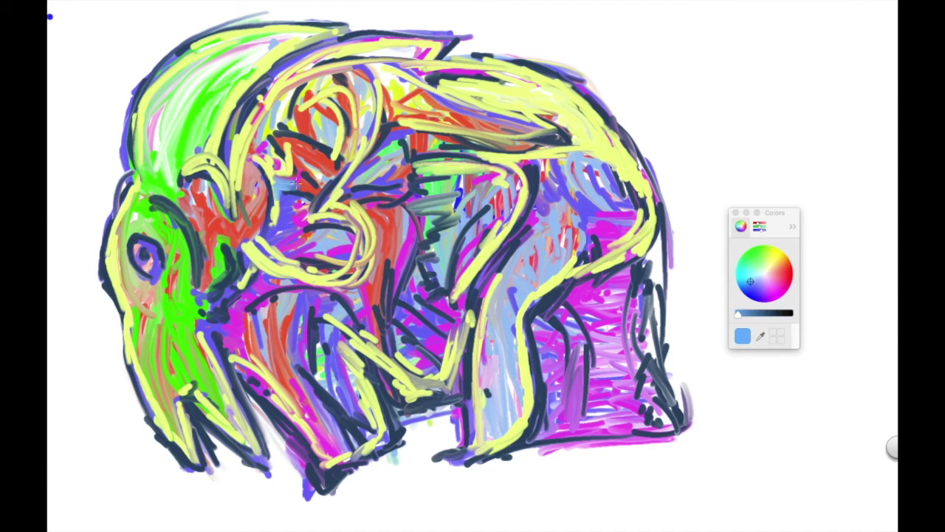
- Paint light blue strokes over the head and lower-middle body, then close the colour panel
drag(273, 195, 369, 118)
drag(355, 195, 391, 159)
drag(387, 262, 436, 321)
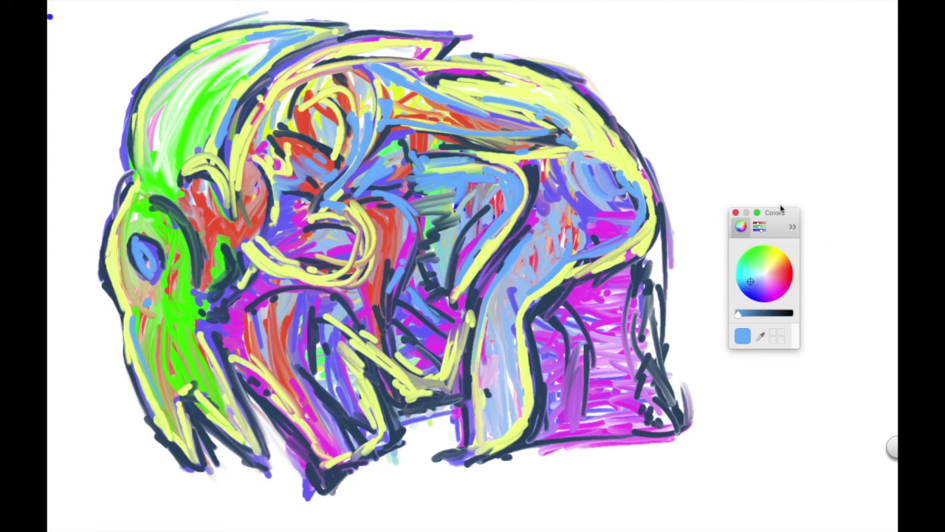
click(735, 213)
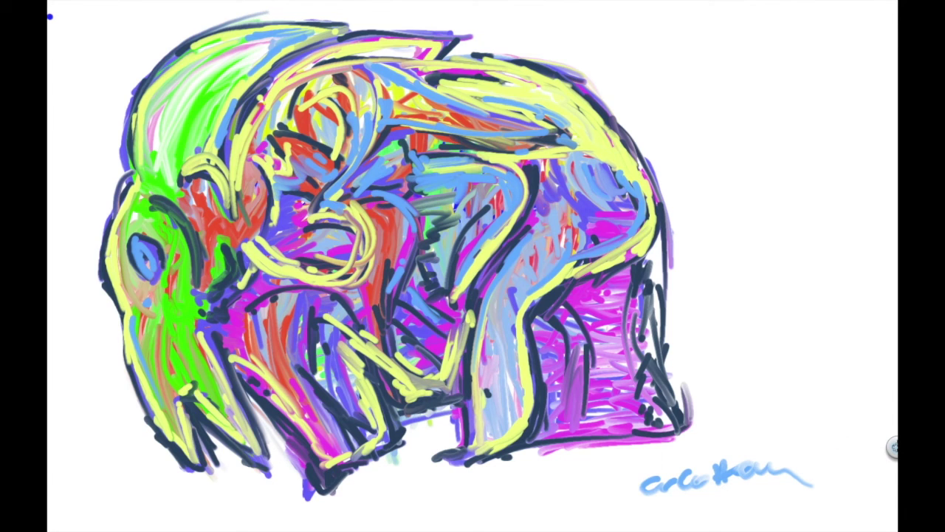
- Bring up the quick tool options and the interface display options
click(893, 447)
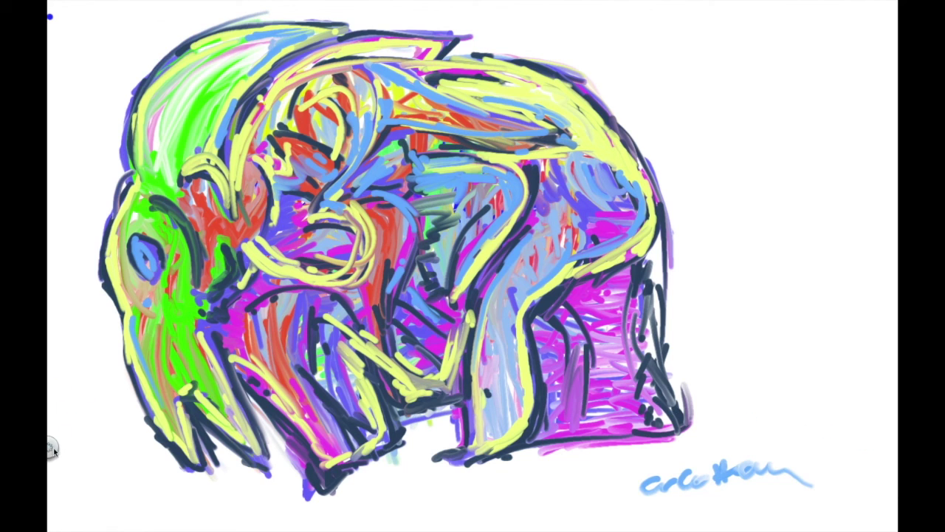
drag(51, 448, 74, 471)
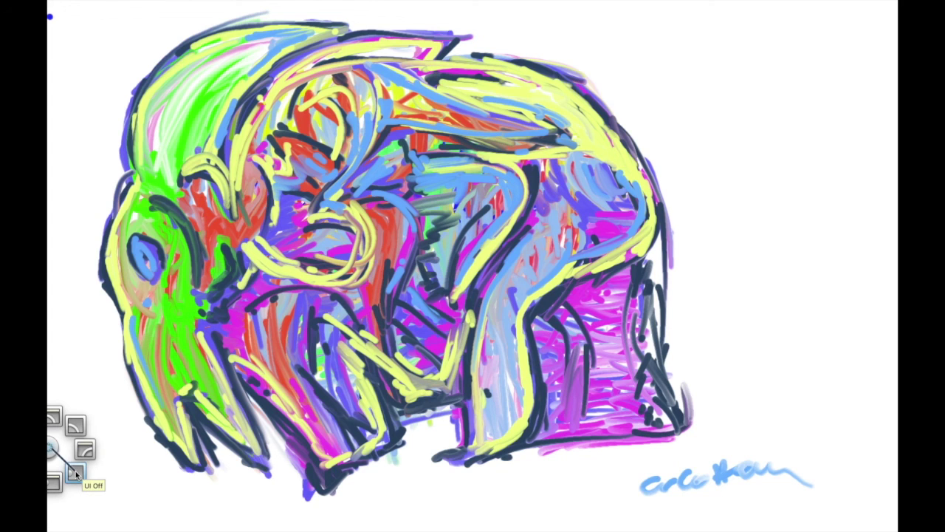
- Show the drawing toolbar again using the puck's UI toggle
mouse_move(73, 470)
mouse_down()
mouse_move(64, 437)
mouse_move(79, 423)
mouse_up()
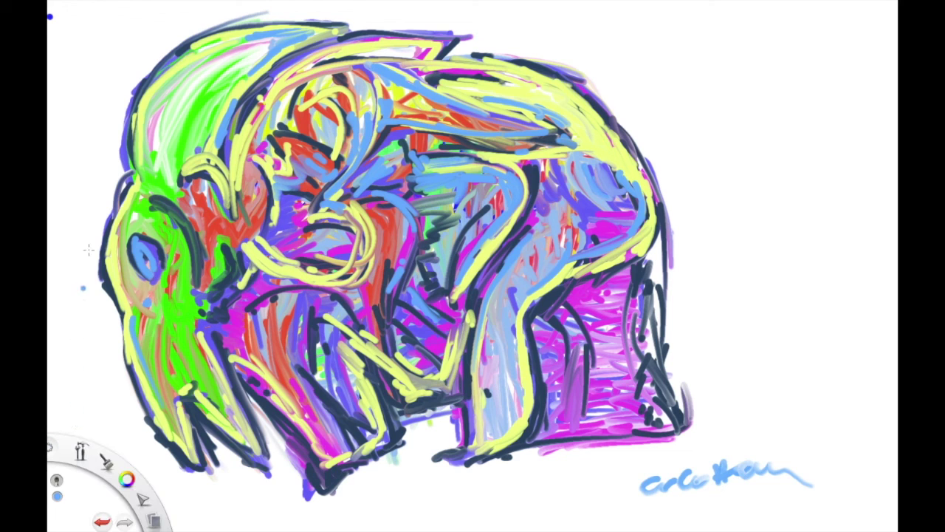